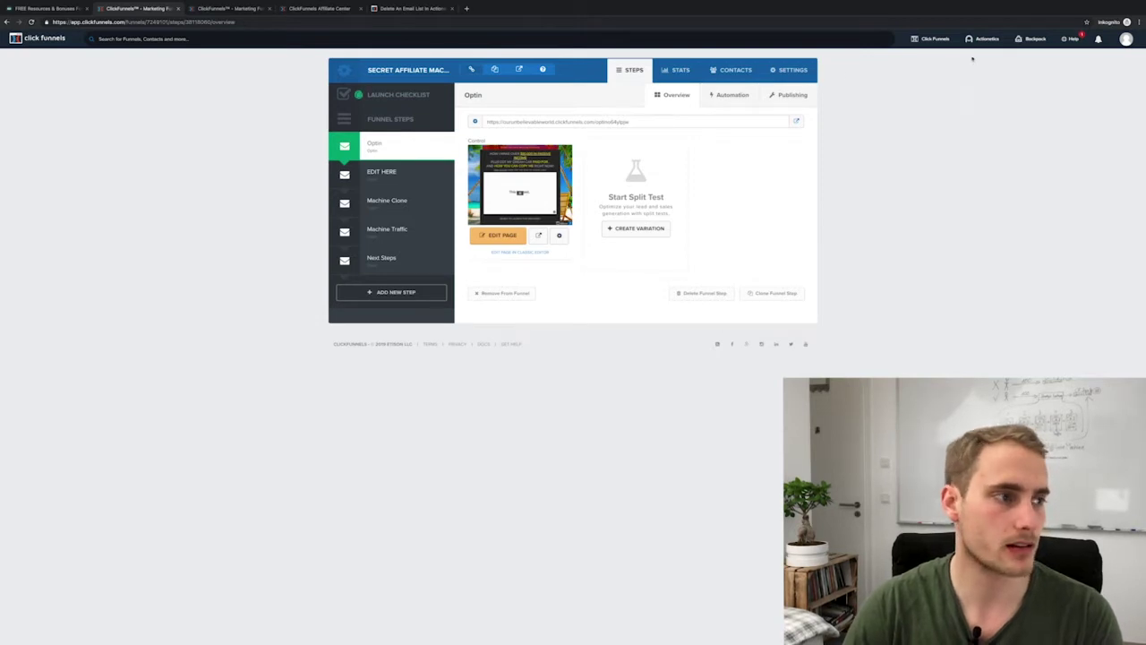
- Go to Actionetics, check the email lists, and open the Action Funnels overview
mouse_move(985, 42)
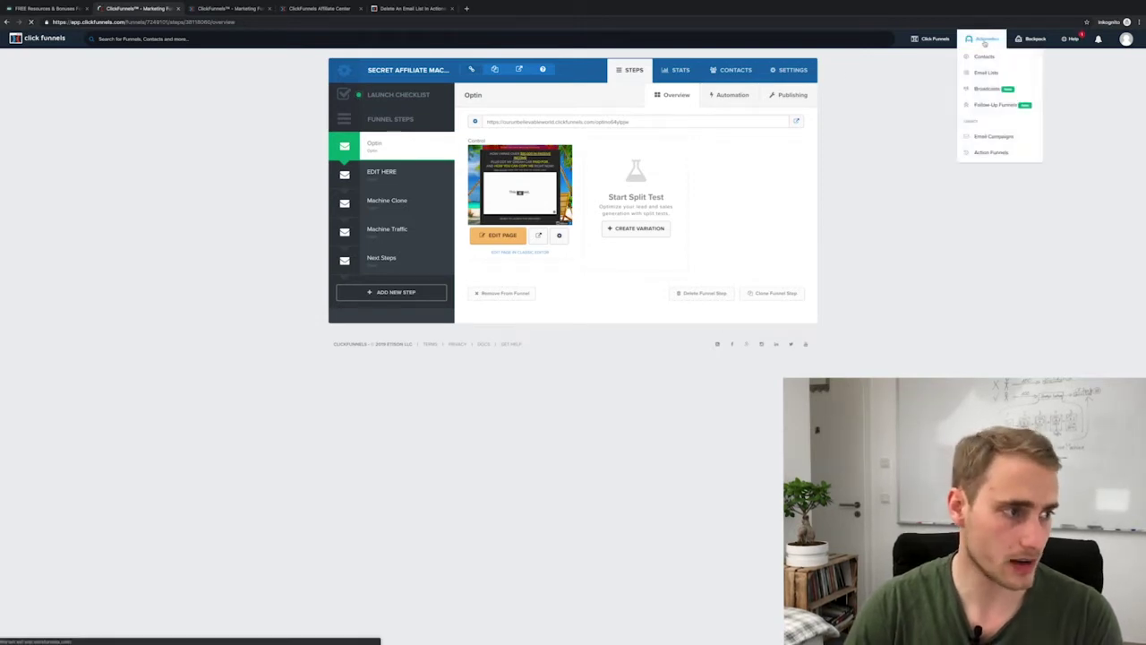
click(984, 42)
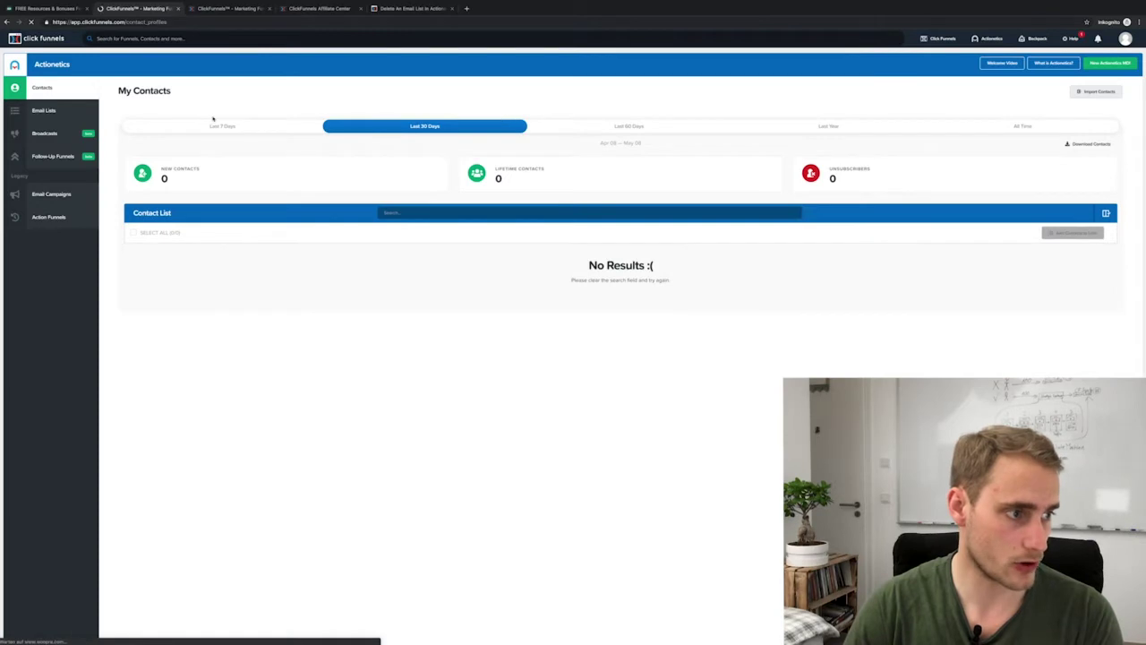
click(44, 110)
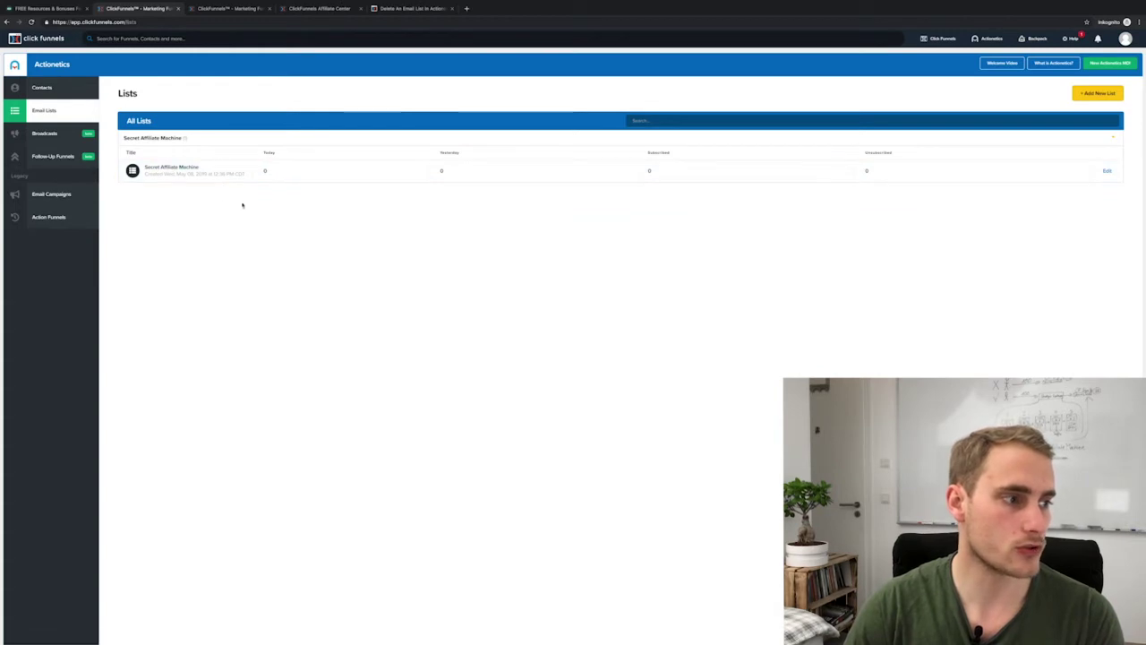
click(54, 222)
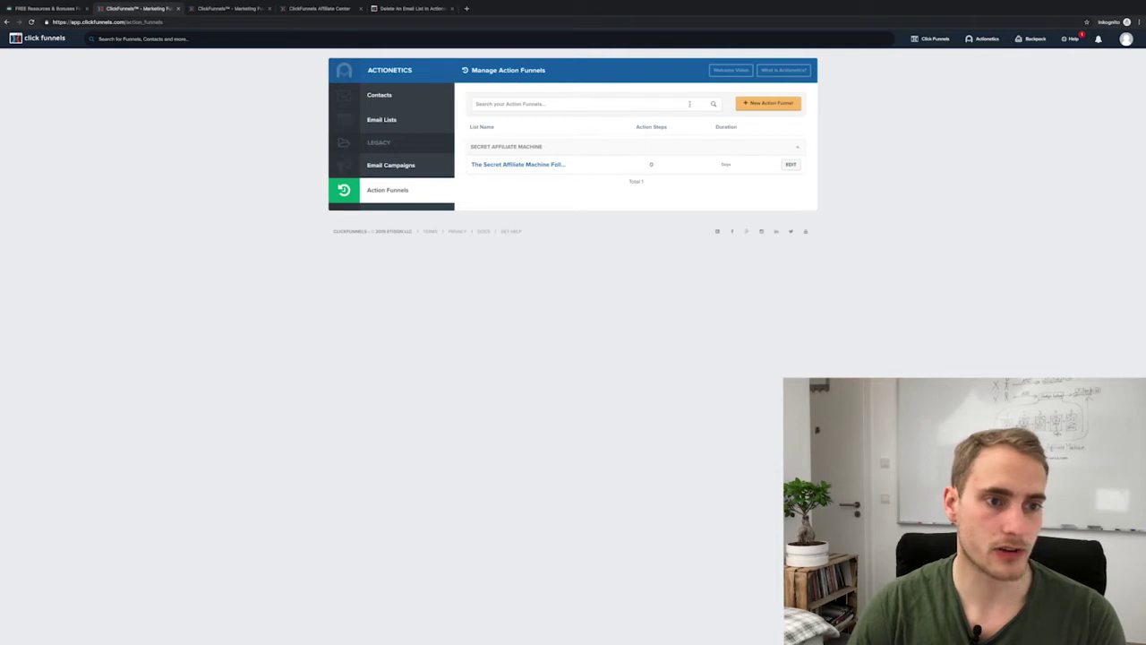
- Start a new action funnel and name it "The Secret Affiliate Machine Follow Up"
click(779, 104)
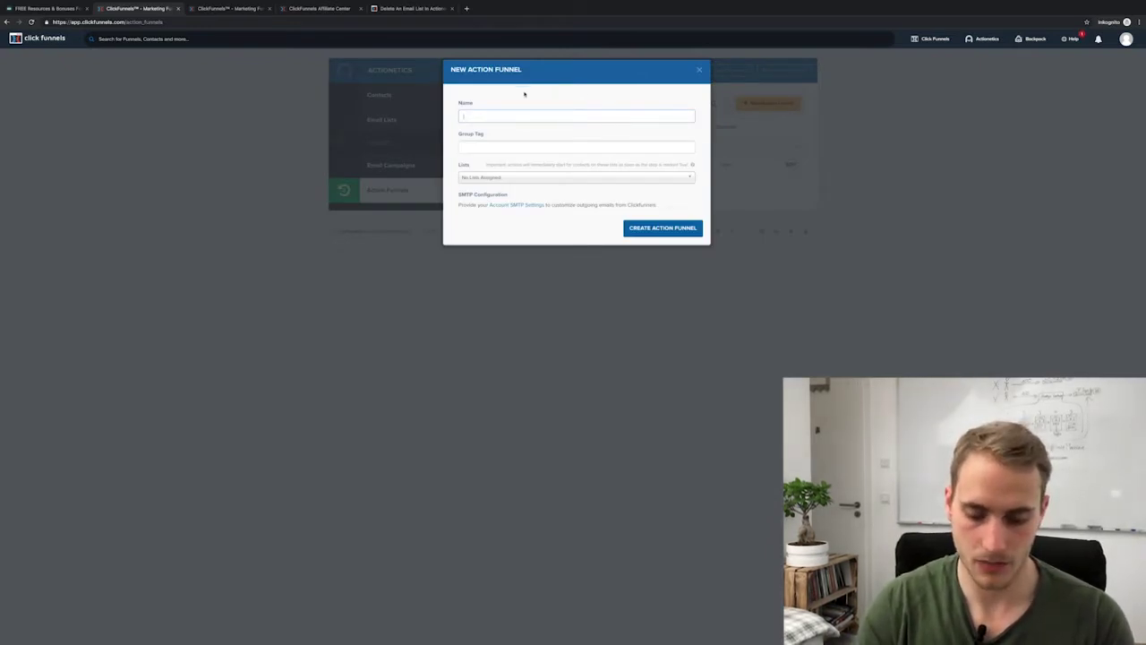
text(Te)
text( Secret N)
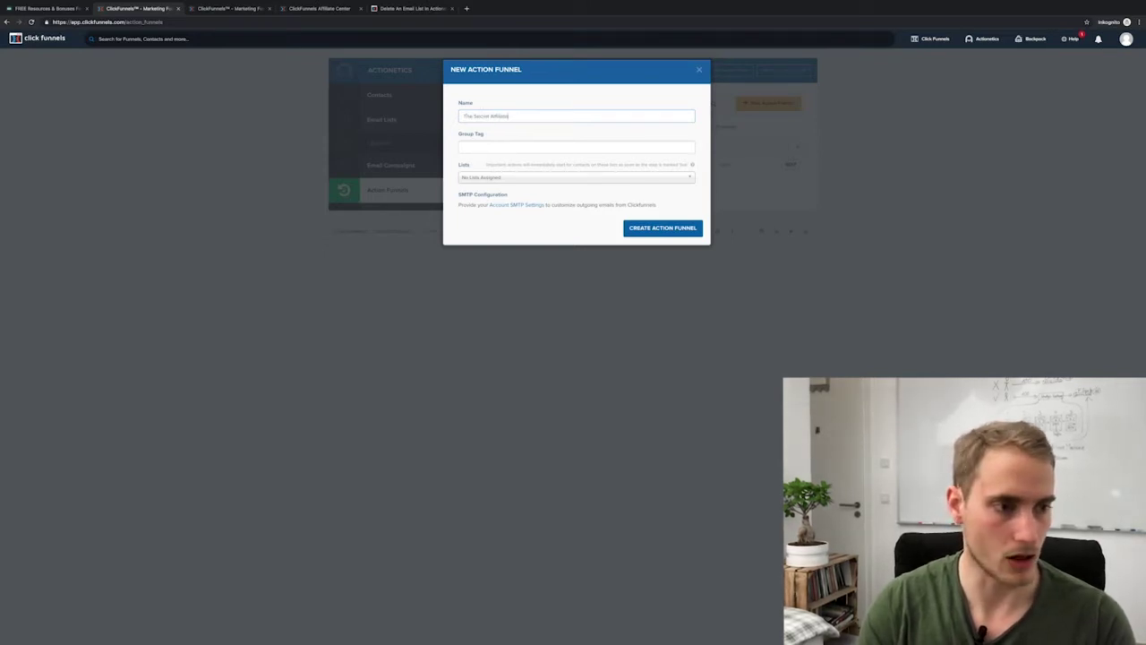
text(ffiliate Machine Fu)
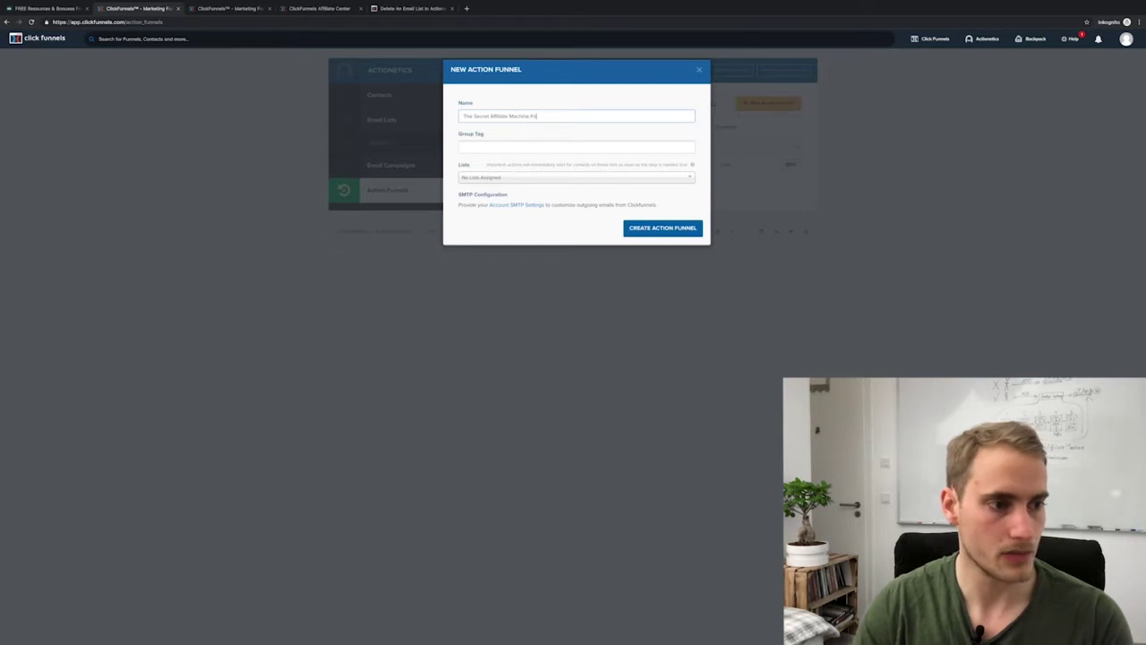
text(nn)
text(ow Up)
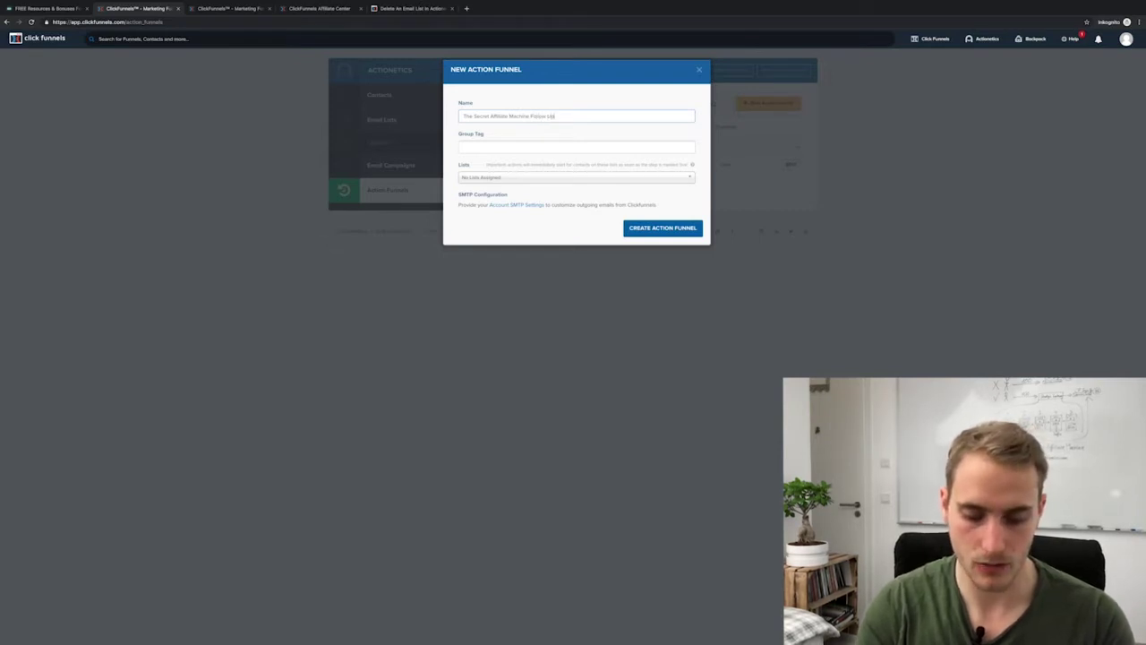
- Set the new action funnel's group tag to "Secret Affiliate Machine"
key(Tab)
text(Sec)
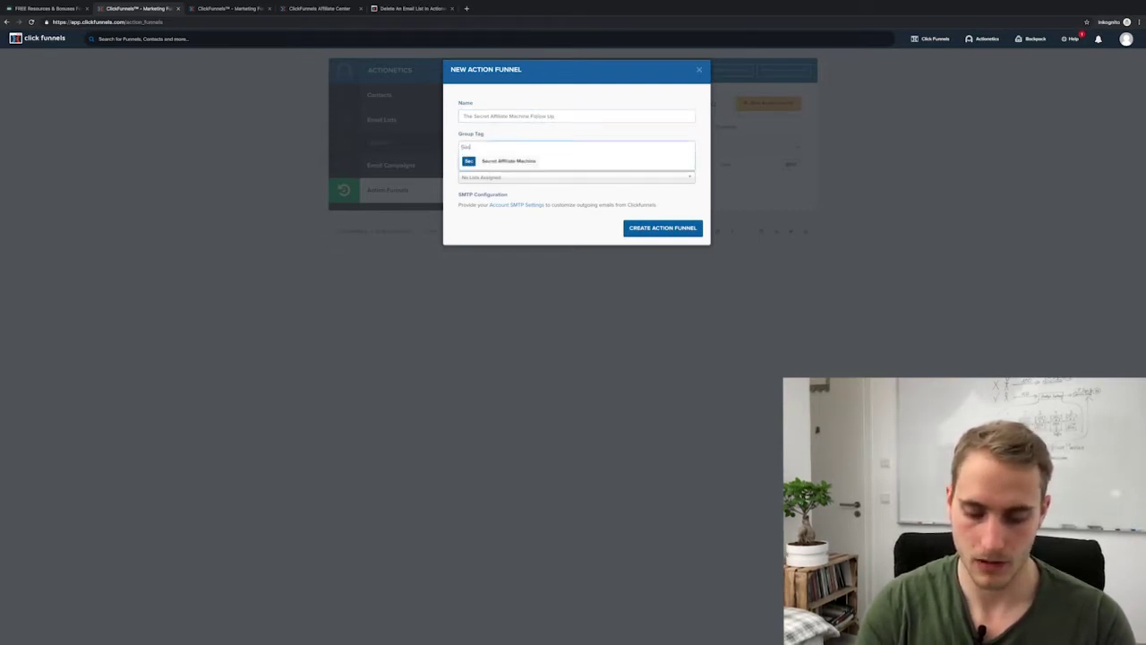
text(ret Affil)
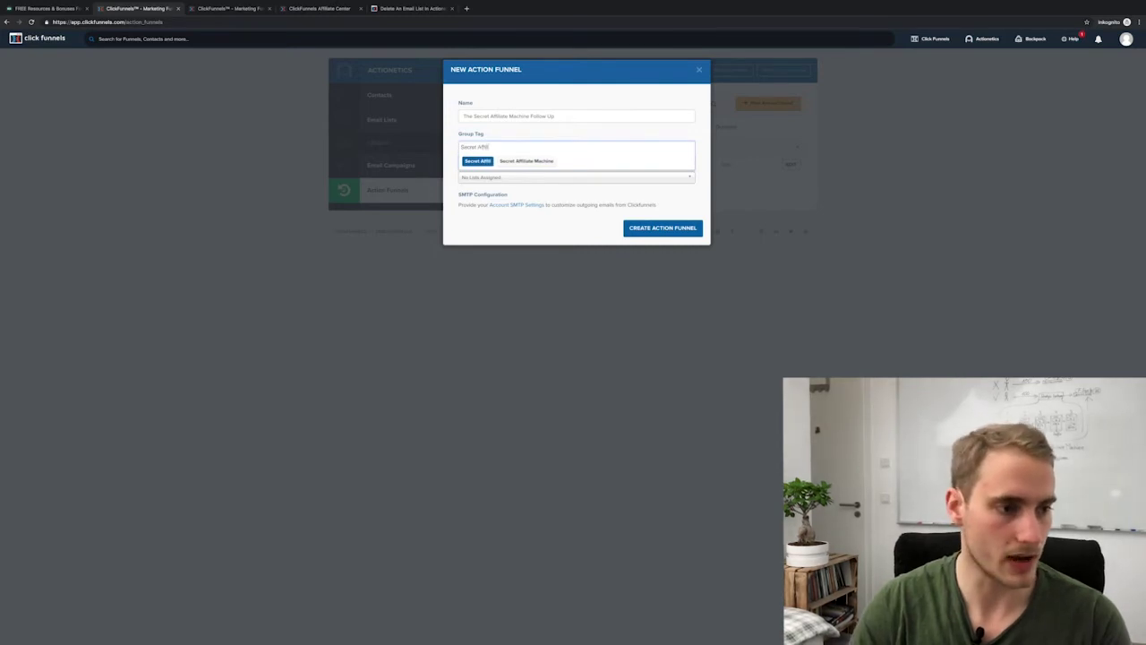
text(iate Machine)
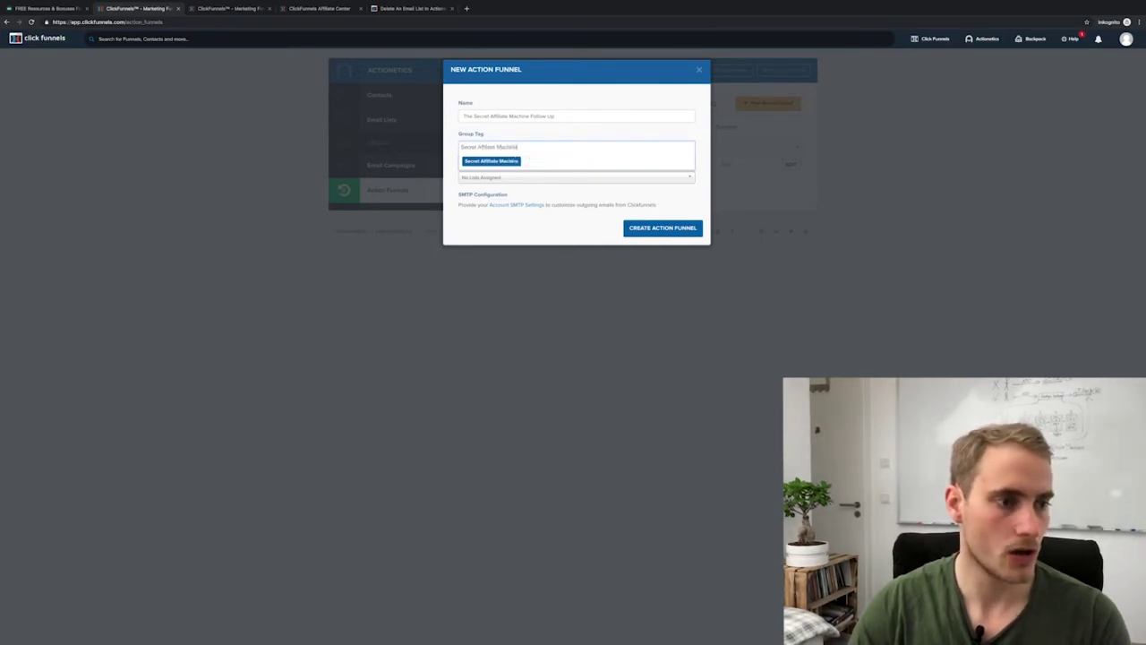
click(489, 162)
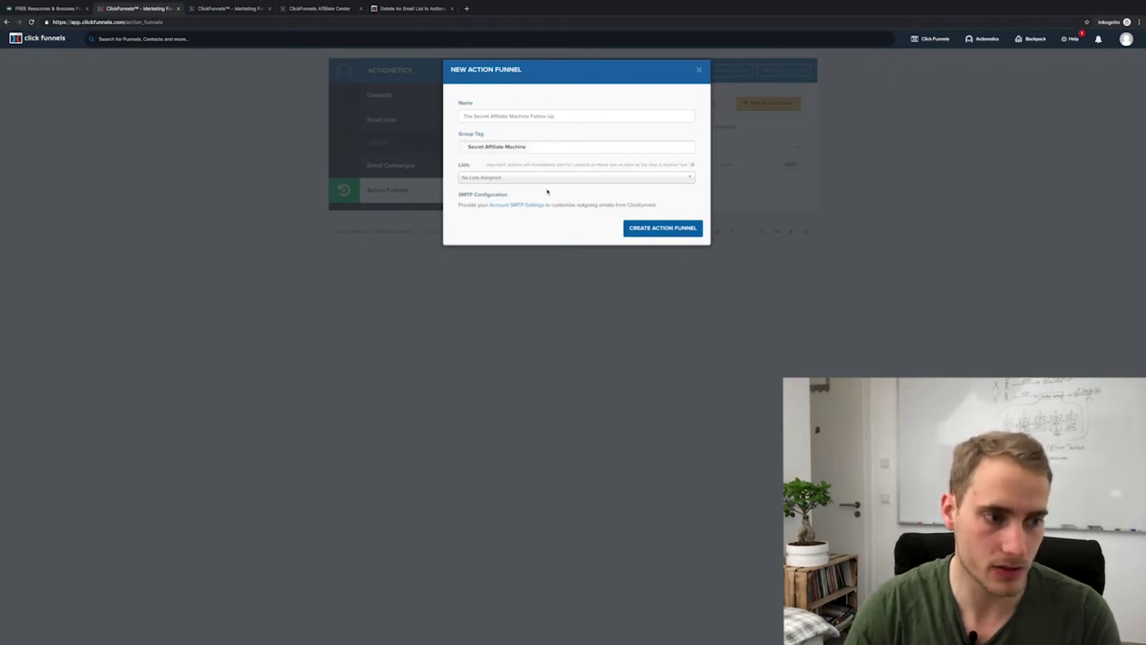
- Assign the Secret Affiliate Machine list to the new action funnel and create the funnel
click(569, 183)
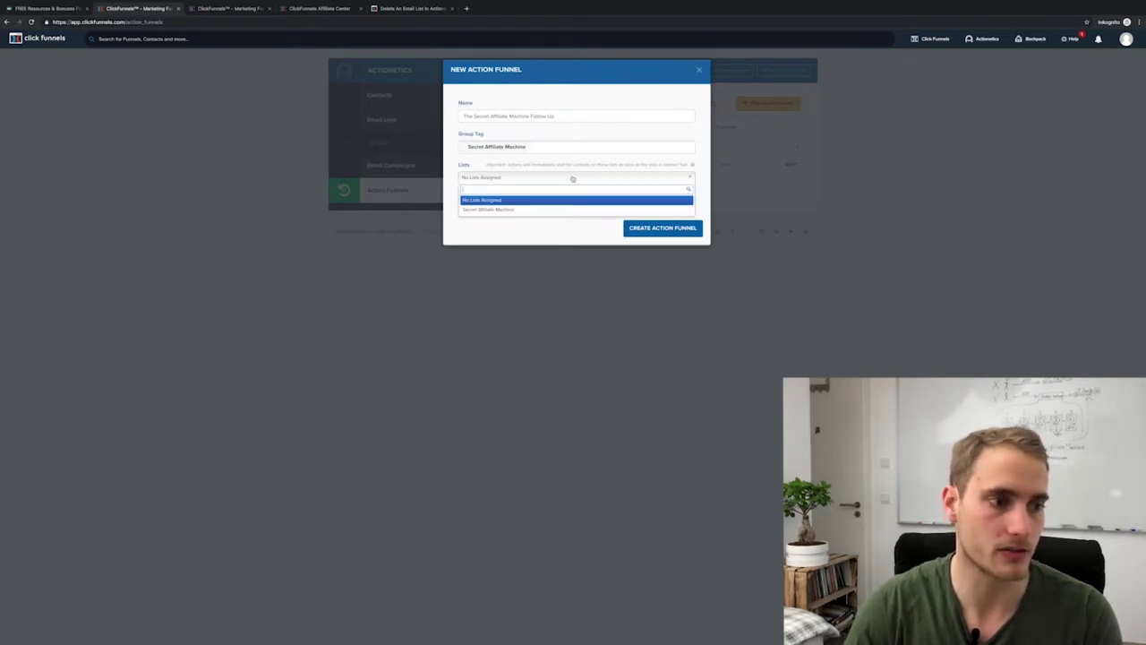
click(499, 209)
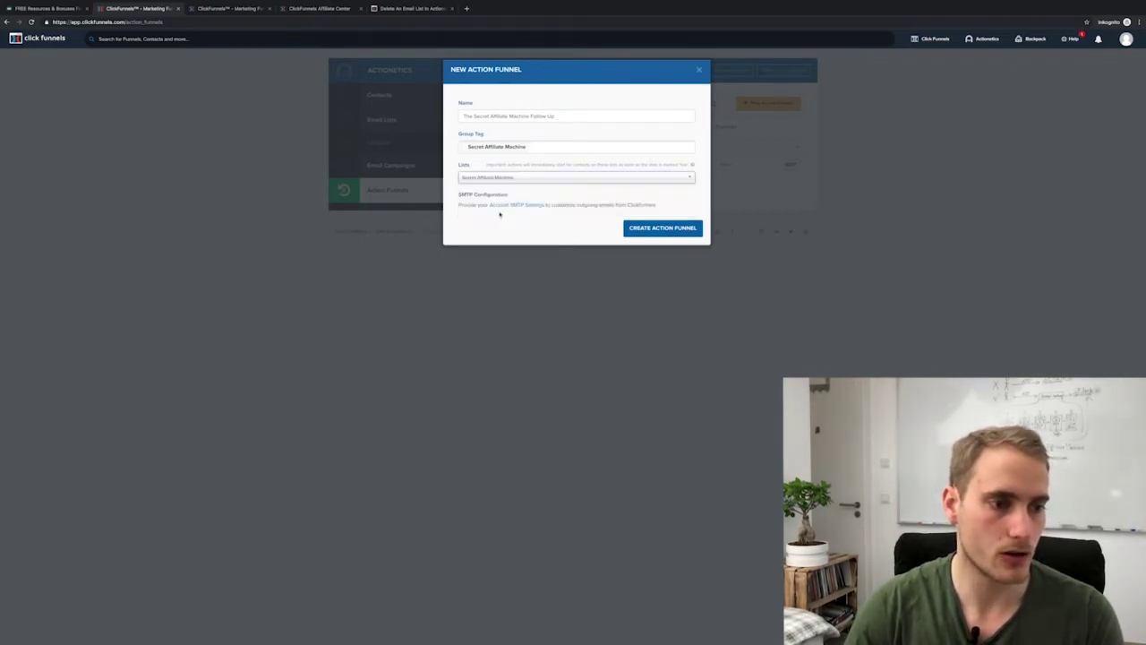
click(665, 231)
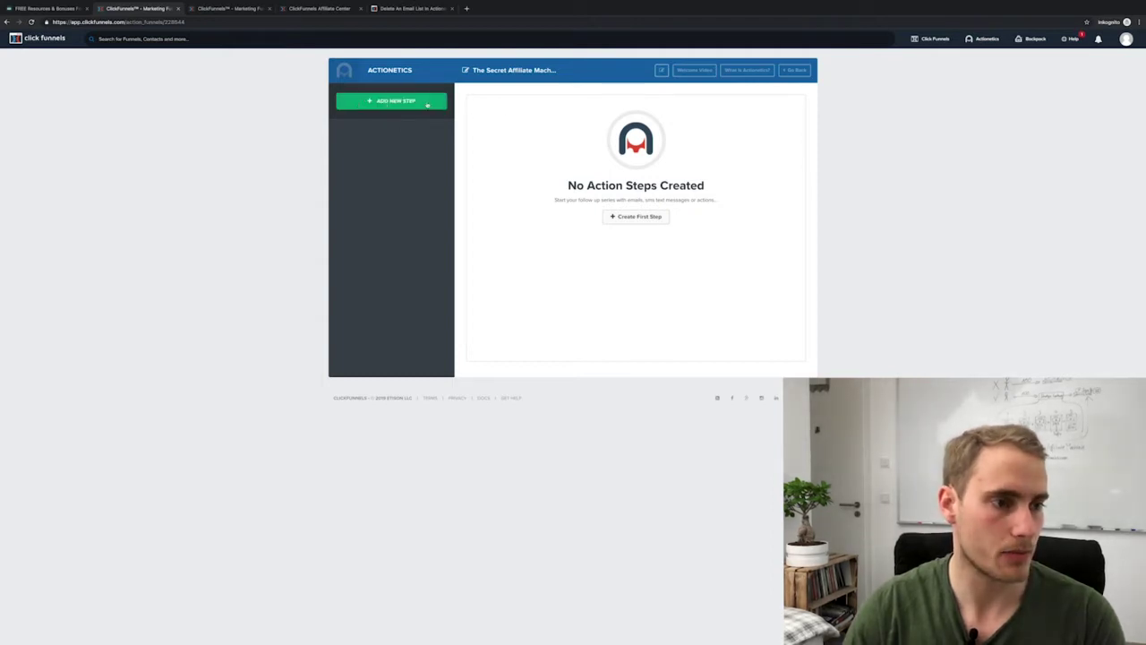
- Add a funnel step named "E-Mail #1" that sends an email after 0 days
click(393, 102)
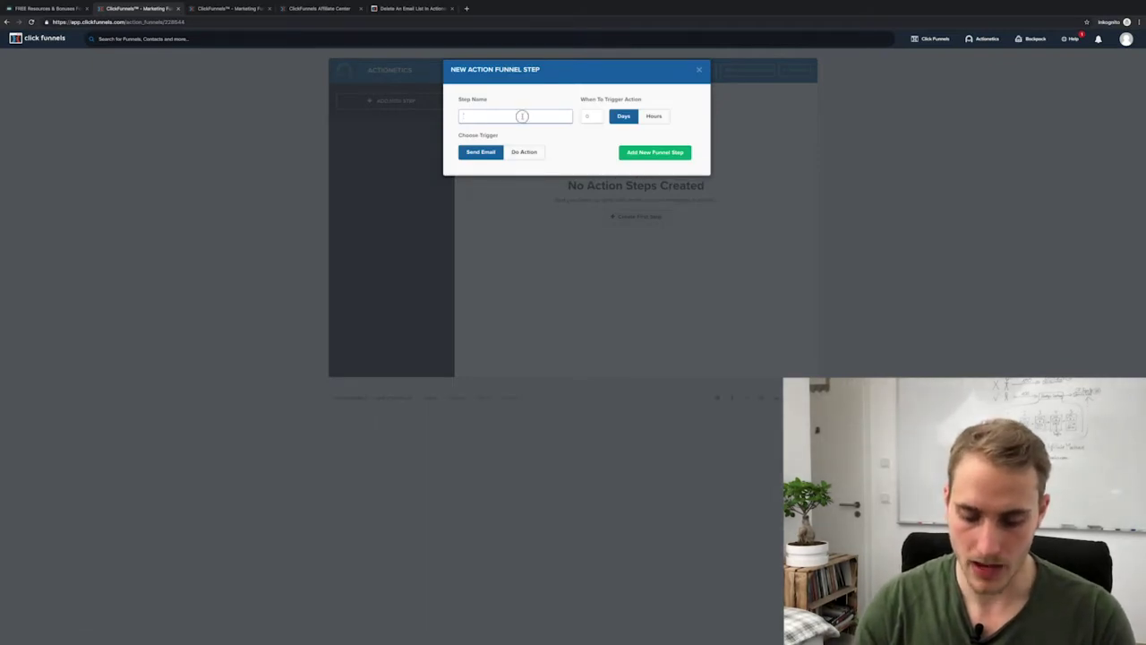
text(Em)
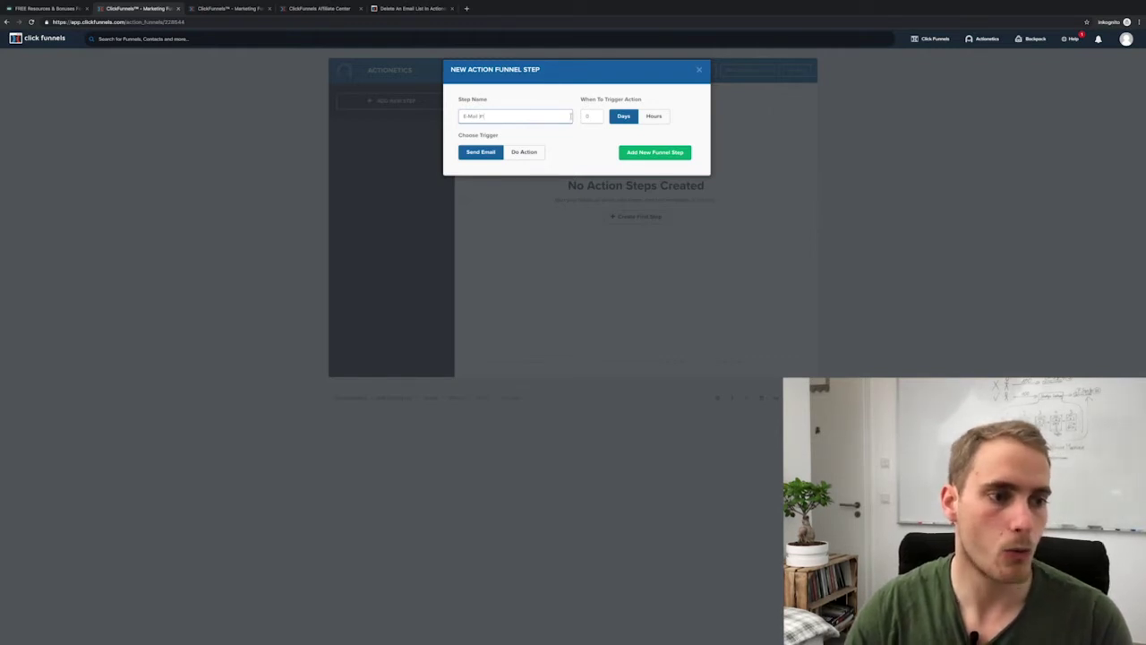
click(586, 132)
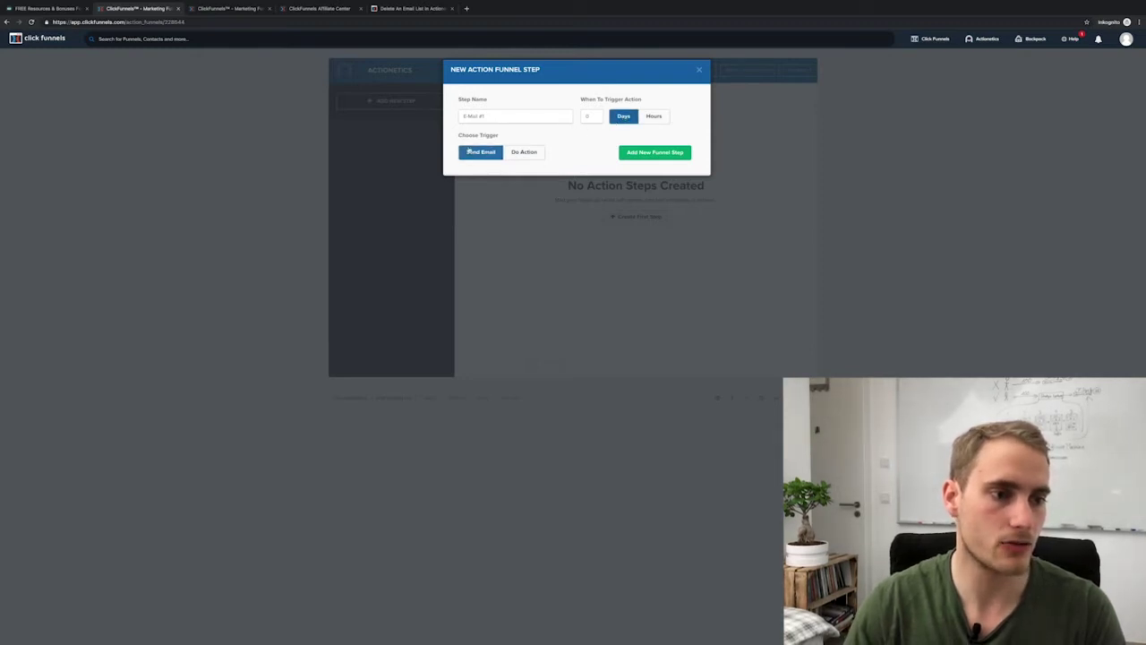
click(646, 153)
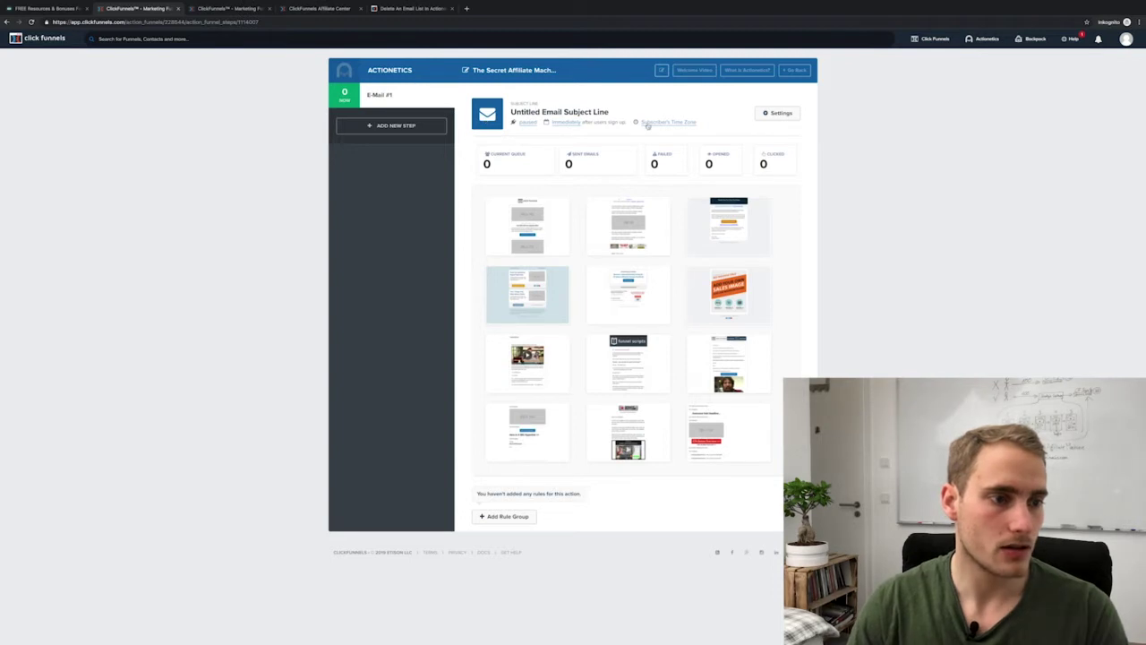
- Look at the email settings of the E-Mail #1 step and close them without changes
drag(510, 112, 542, 112)
click(772, 112)
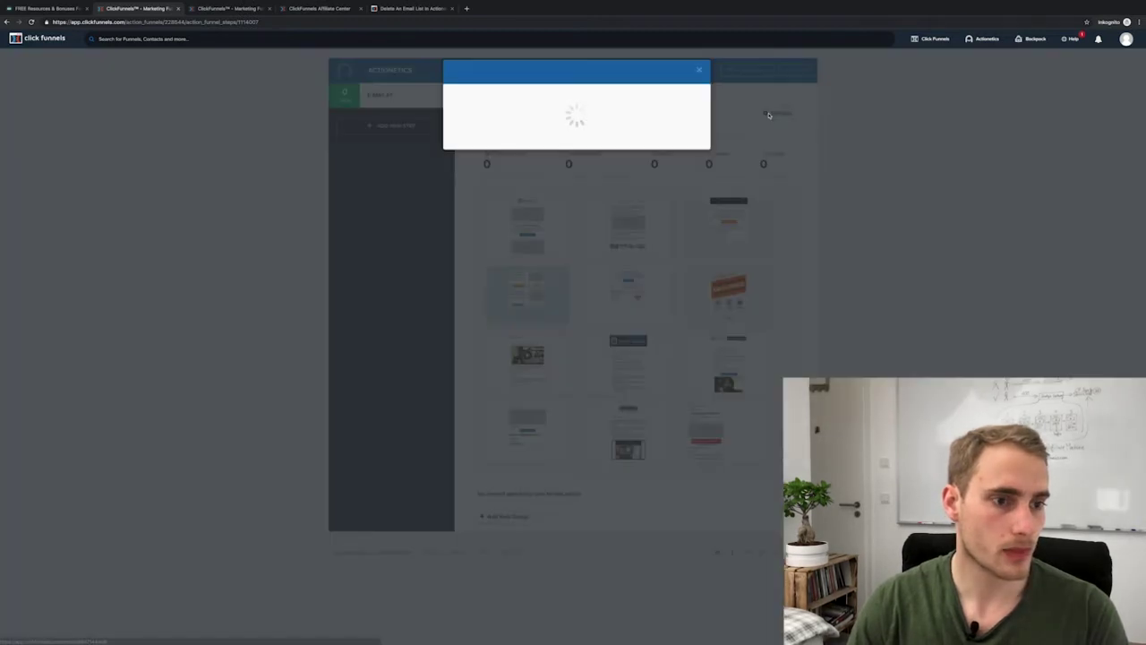
click(698, 69)
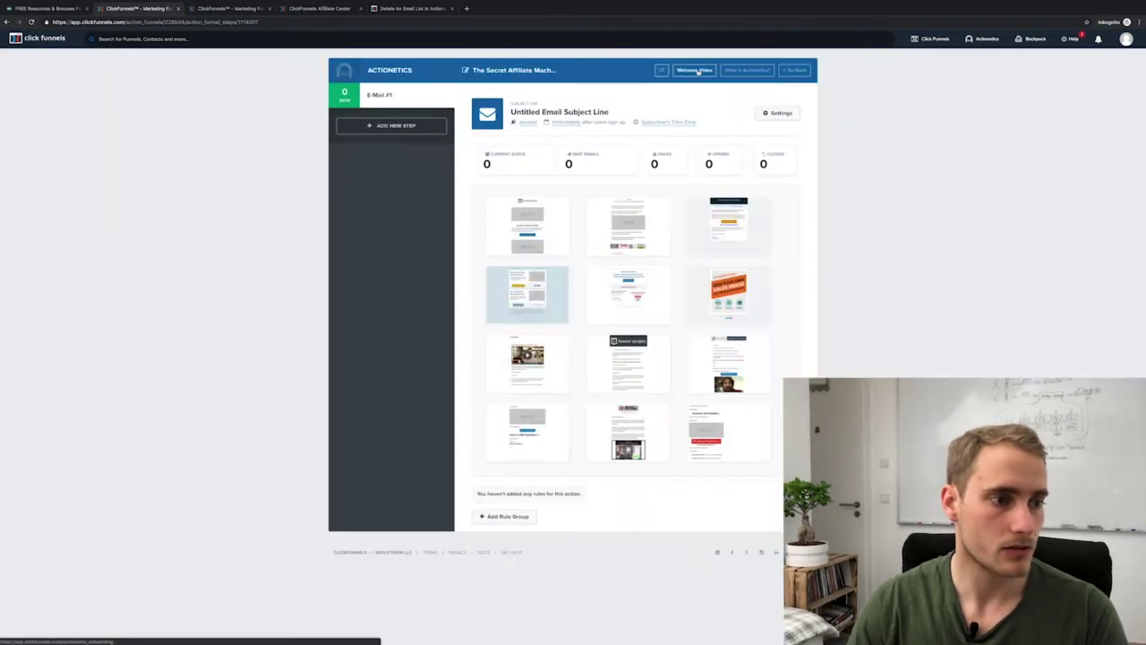
click(779, 113)
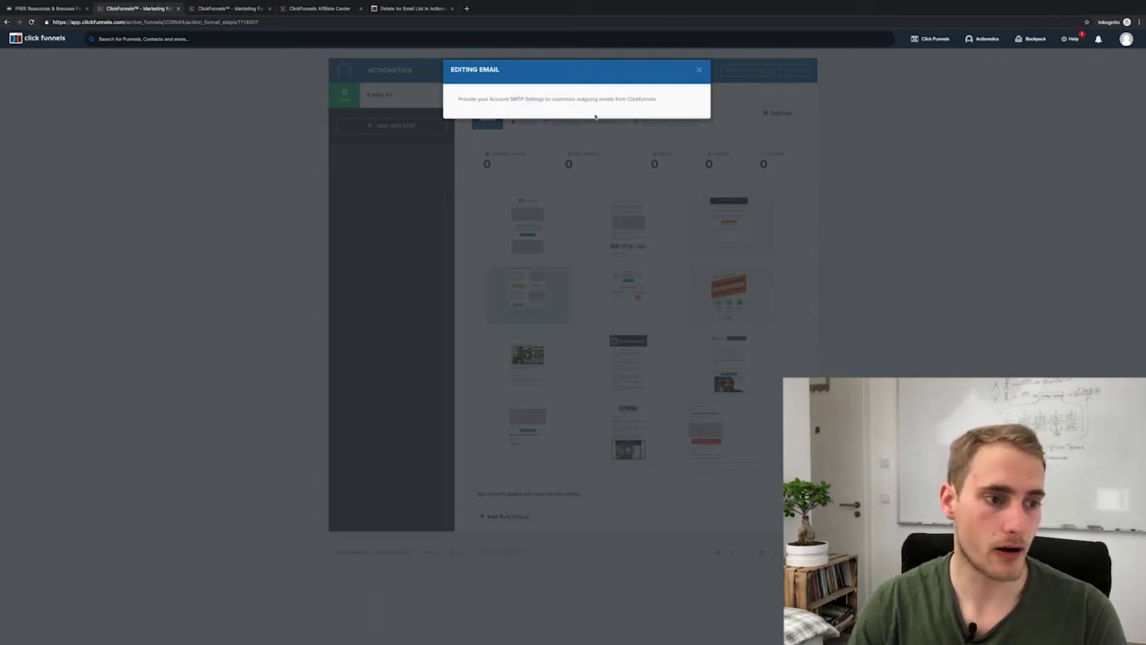
click(699, 70)
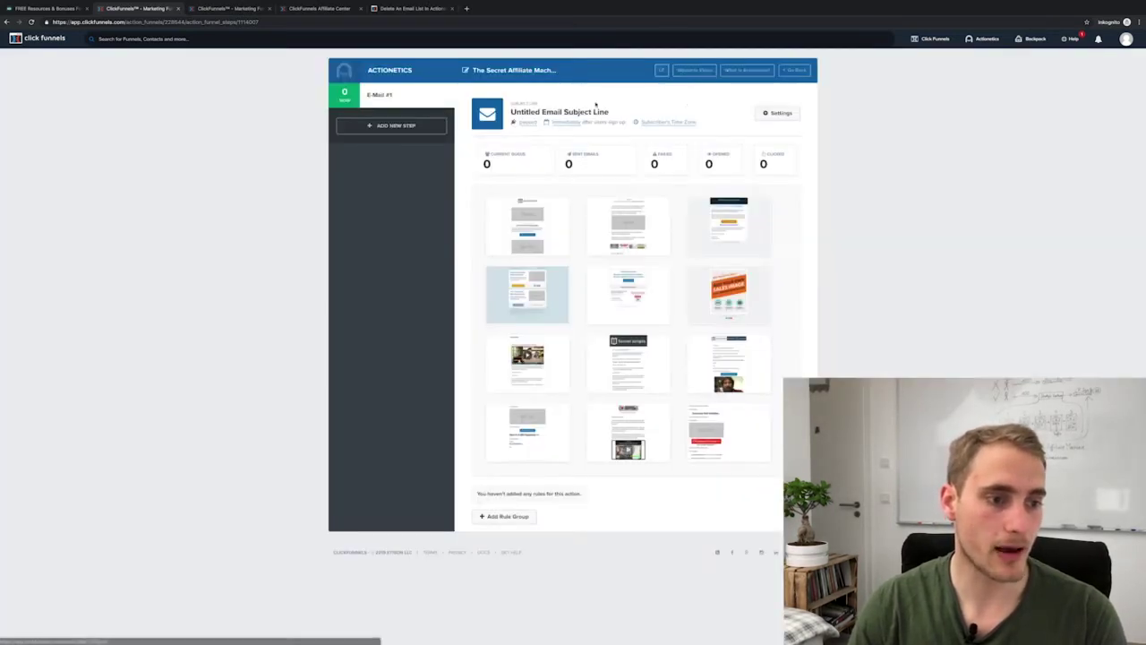
- Apply the first email template to E-Mail #1, review its preview, and open it in the email editor
mouse_move(739, 229)
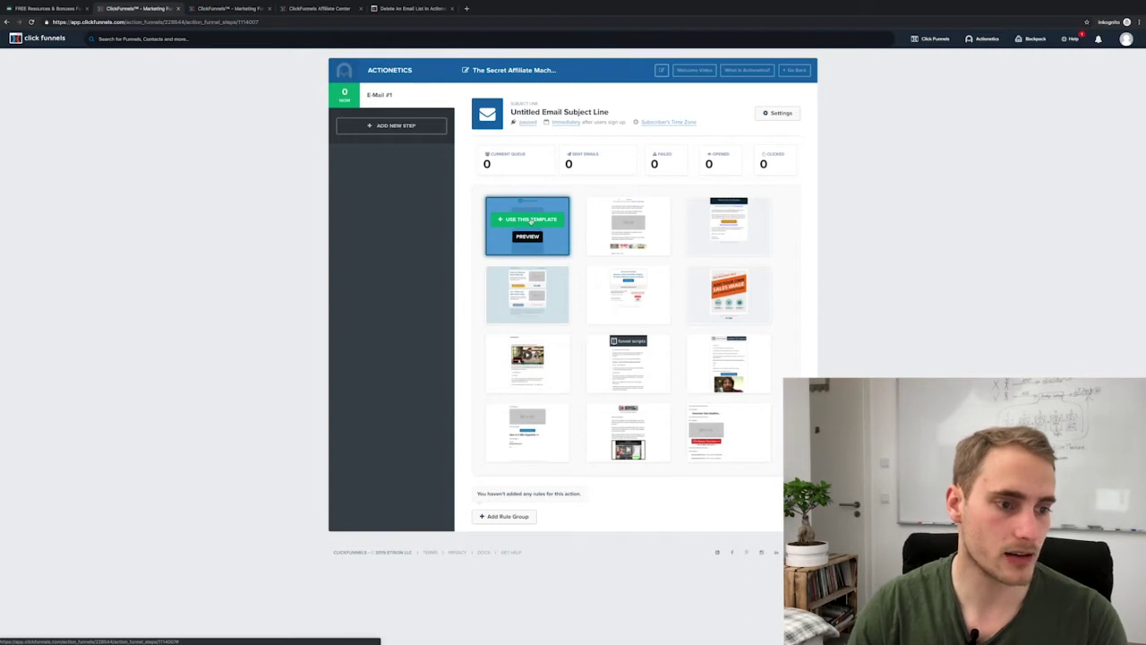
click(537, 219)
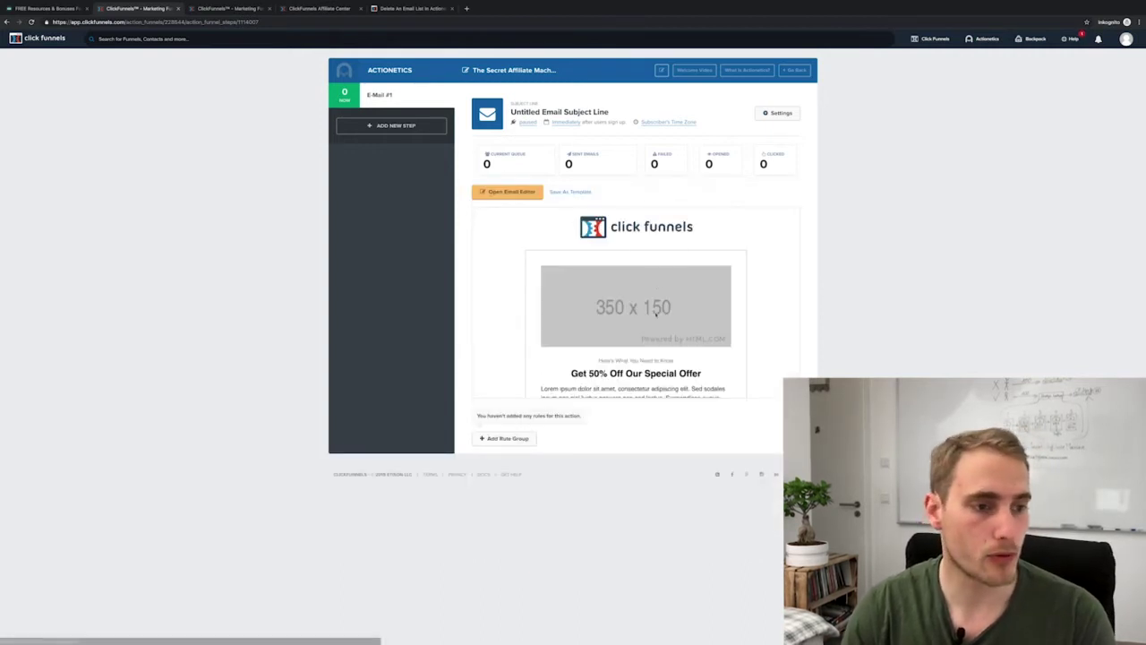
scroll(651, 329, down, 8)
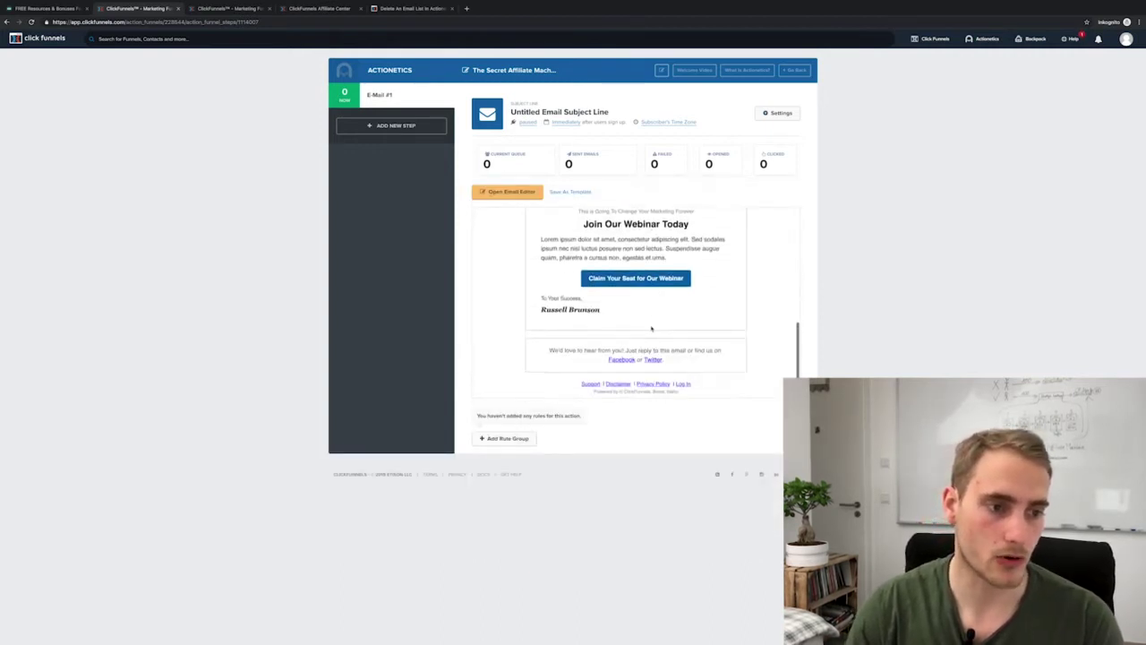
scroll(651, 329, up, 8)
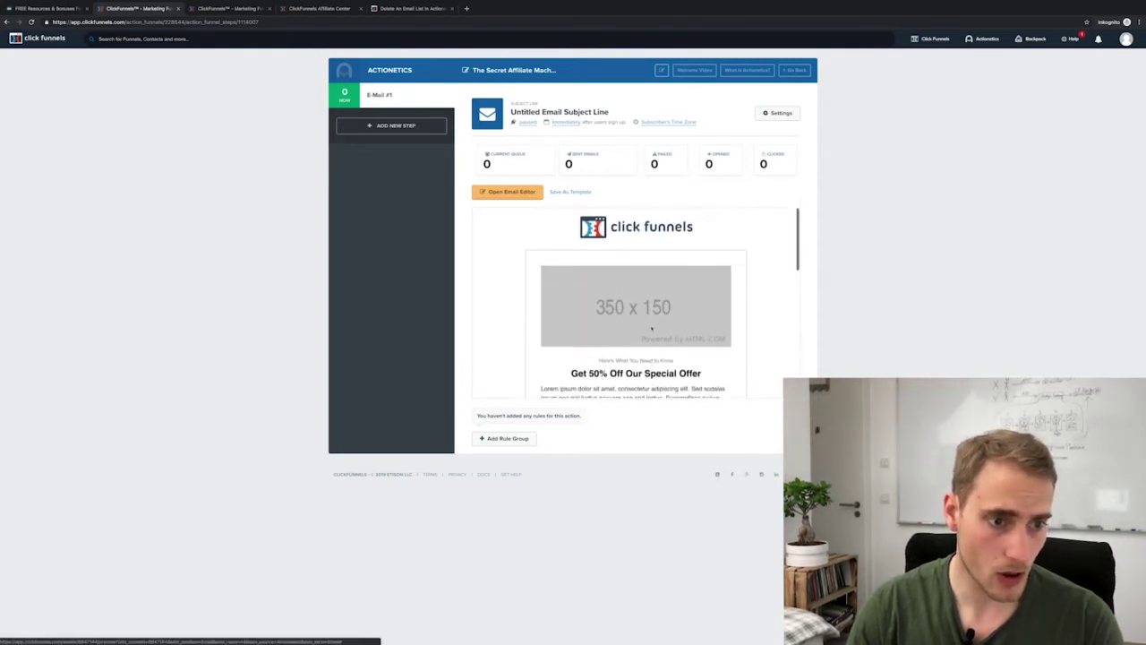
scroll(651, 328, down, 6)
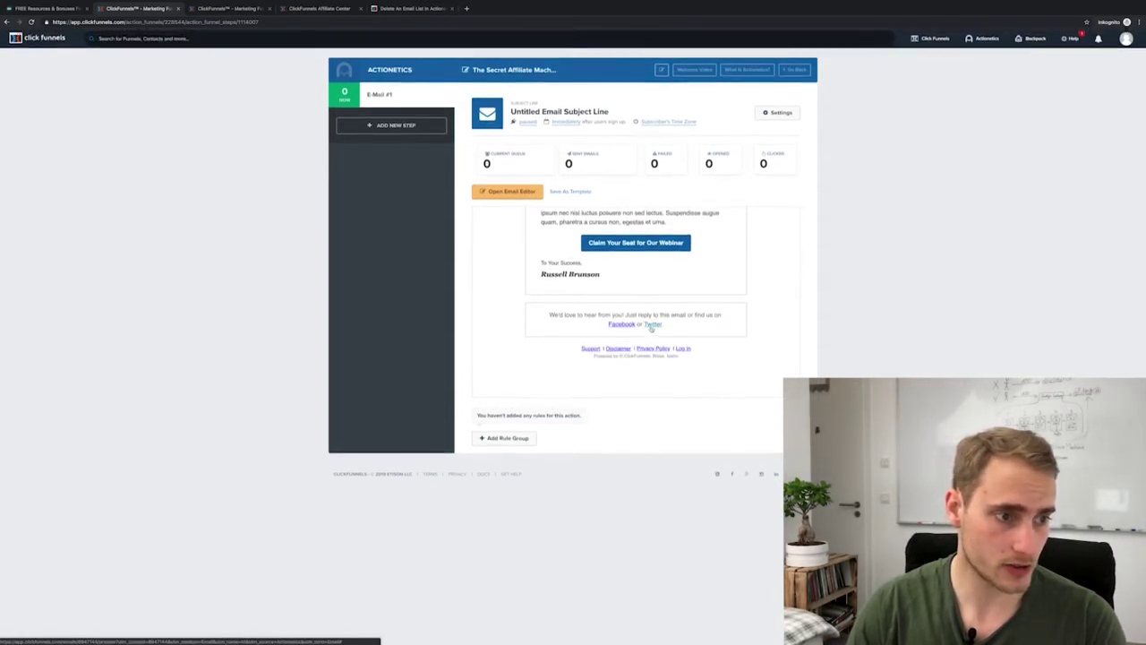
scroll(651, 329, up, 5)
scroll(651, 328, up, 2)
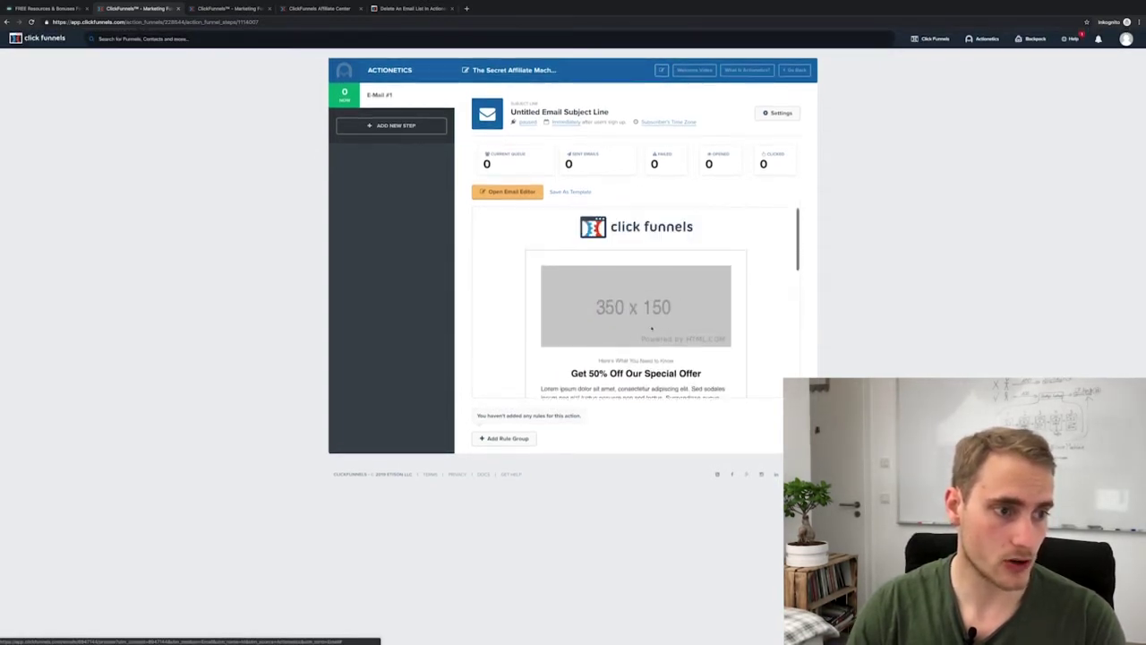
click(506, 193)
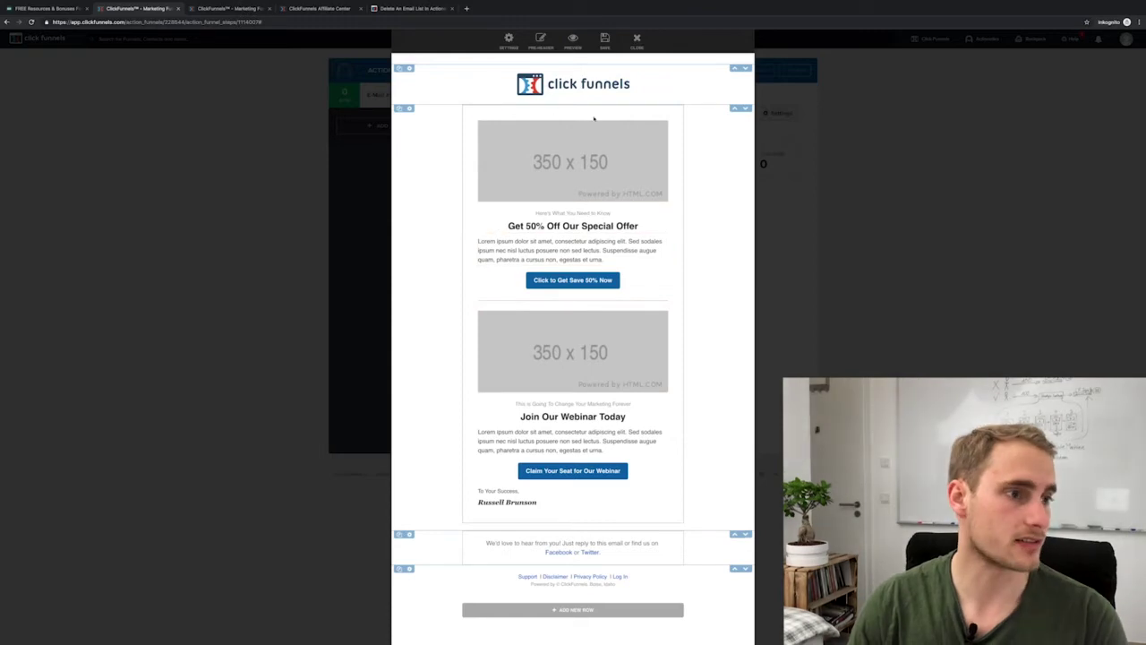
- Open the Secret Affiliate Machine E-Mail Swipes document from Step #3 of the Free Resources & Bonuses page
click(54, 9)
scroll(255, 128, up, 3)
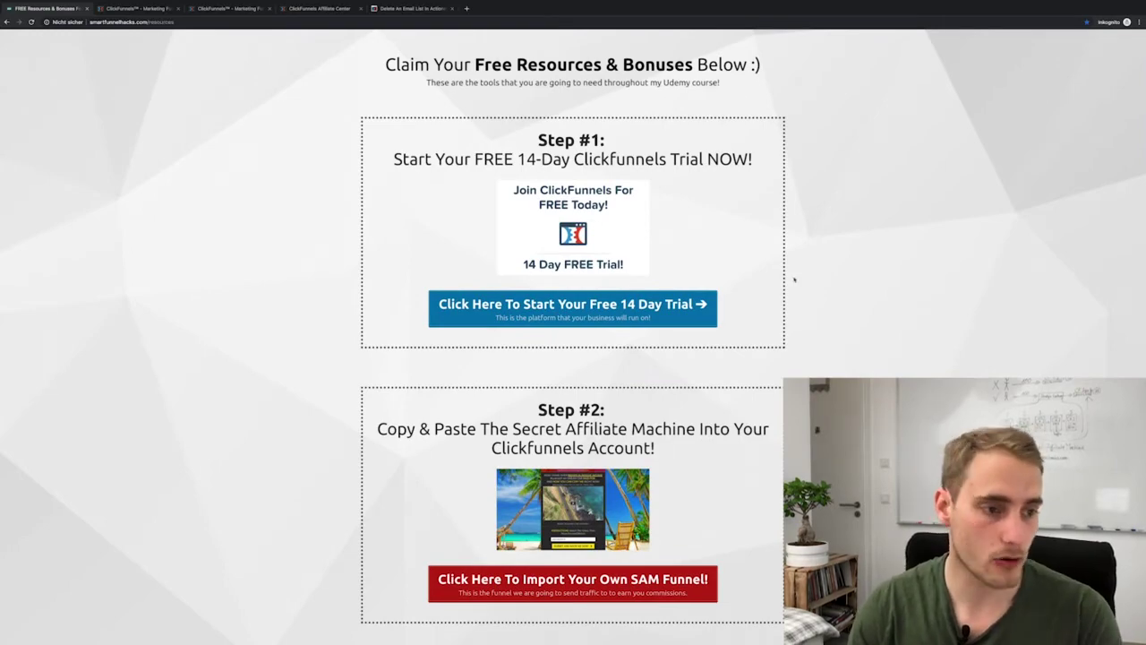
scroll(793, 279, down, 15)
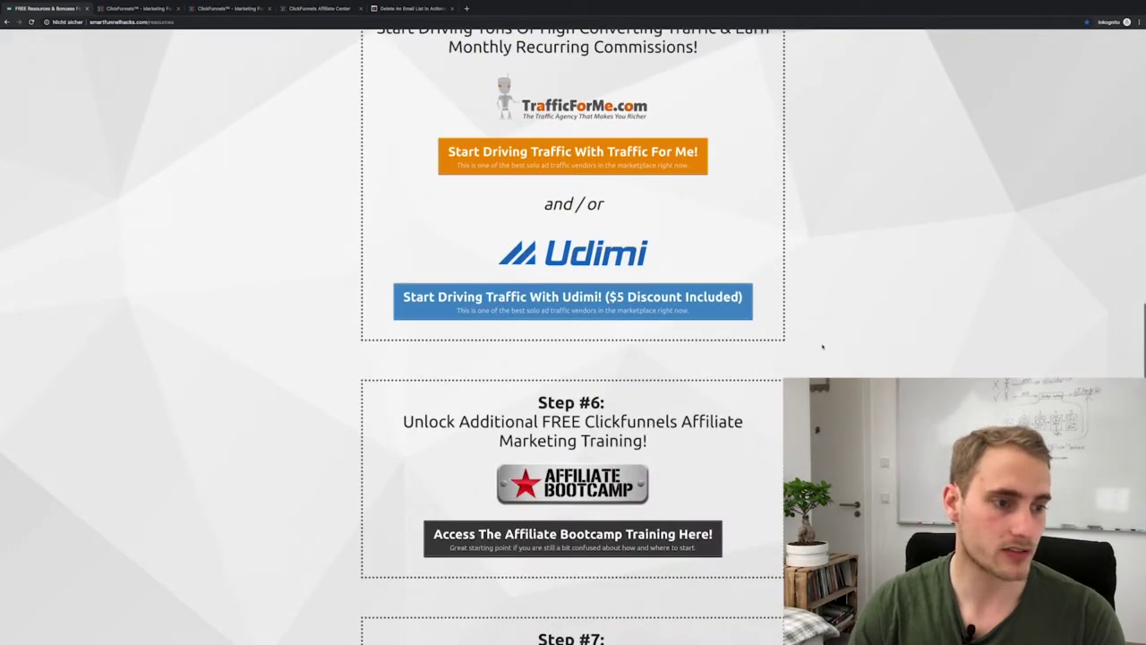
scroll(822, 347, up, 15)
scroll(822, 346, down, 2)
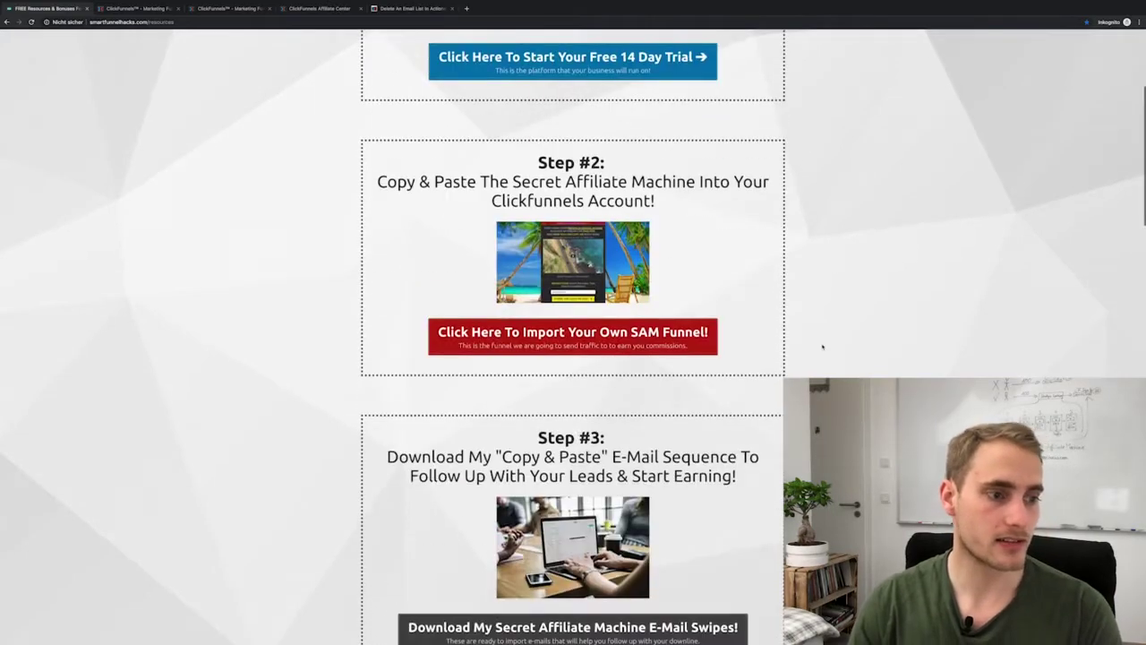
scroll(822, 346, down, 2)
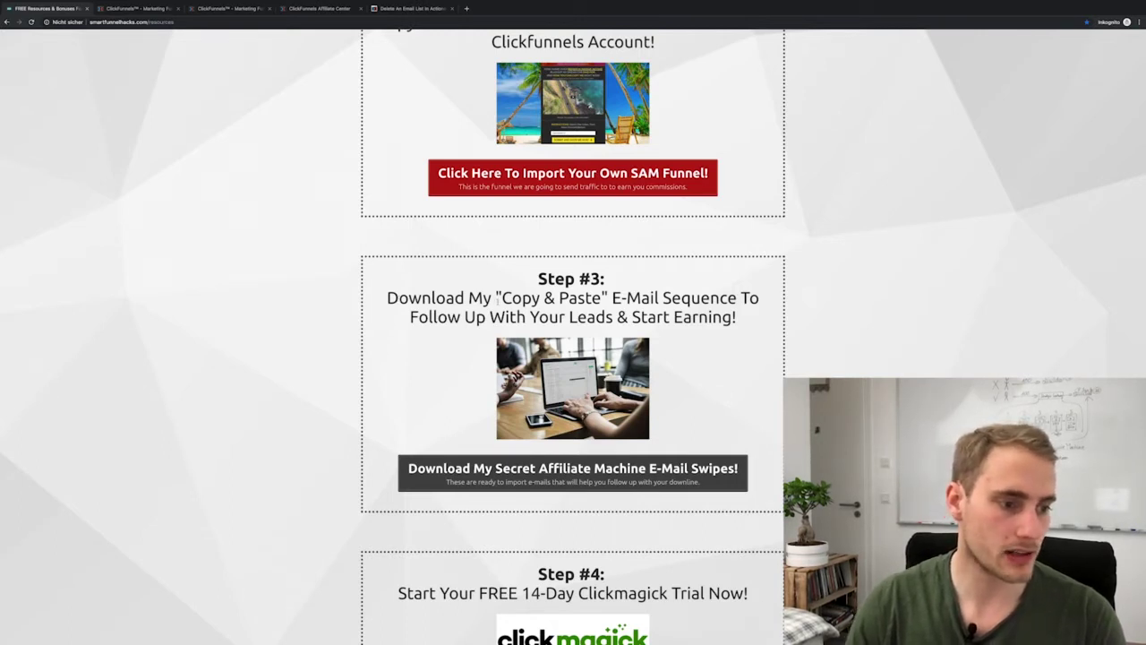
scroll(734, 358, down, 1)
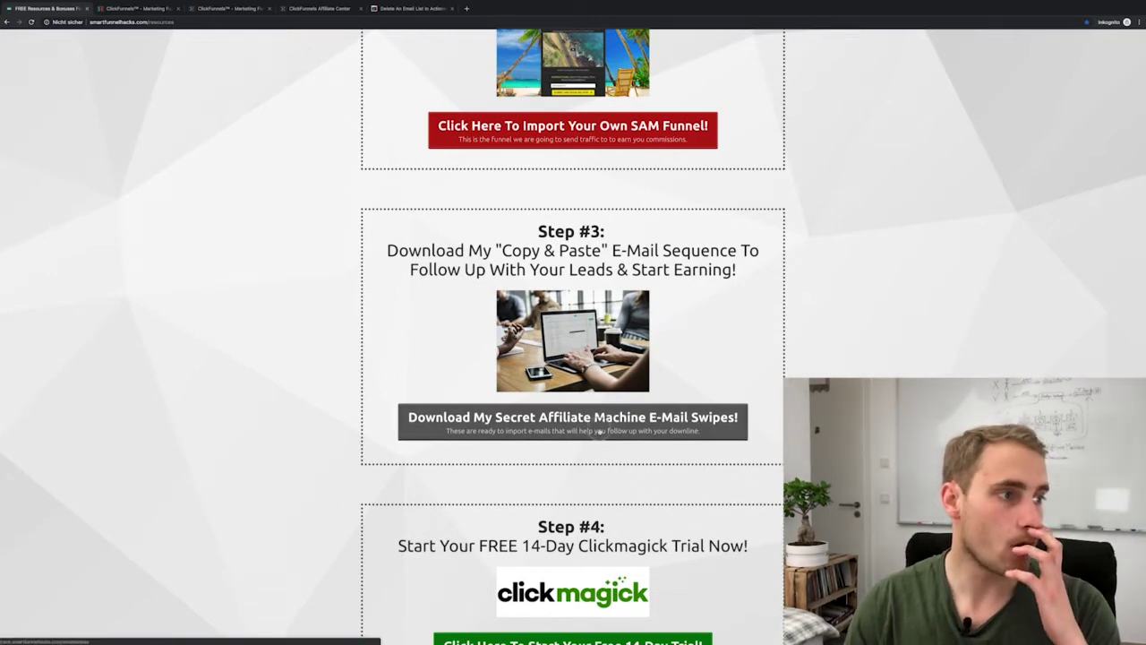
click(600, 430)
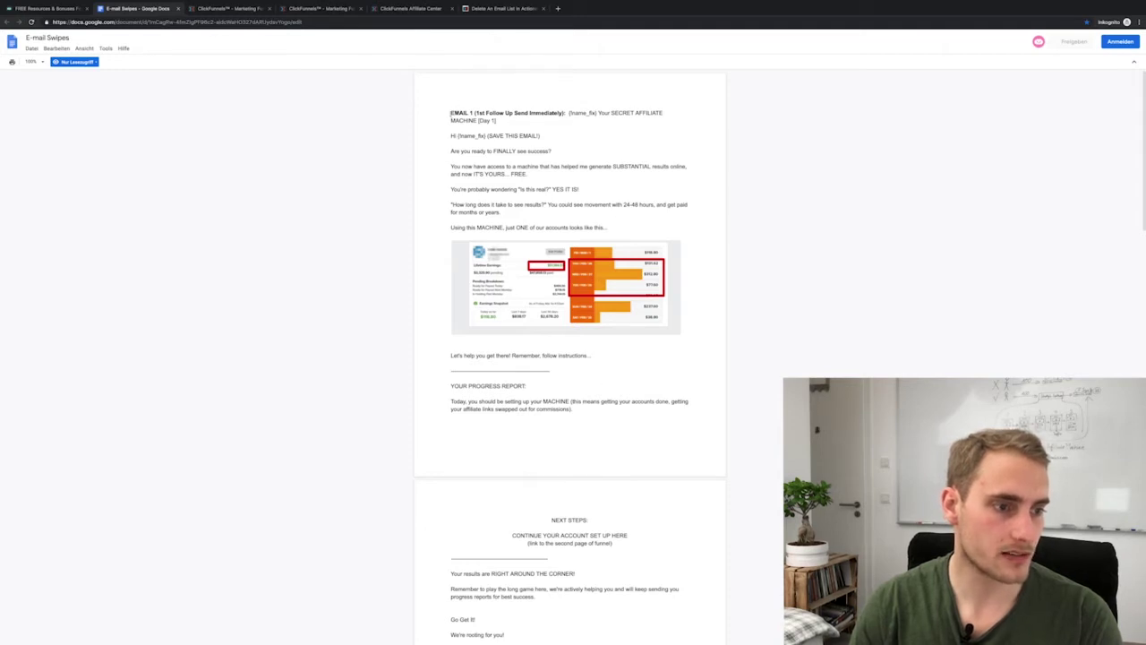
- Read through the follow-up emails in the E-mail Swipes document, from Email 1 to the closing note after Email 4
drag(452, 109, 595, 418)
scroll(595, 419, down, 1)
scroll(595, 418, down, 5)
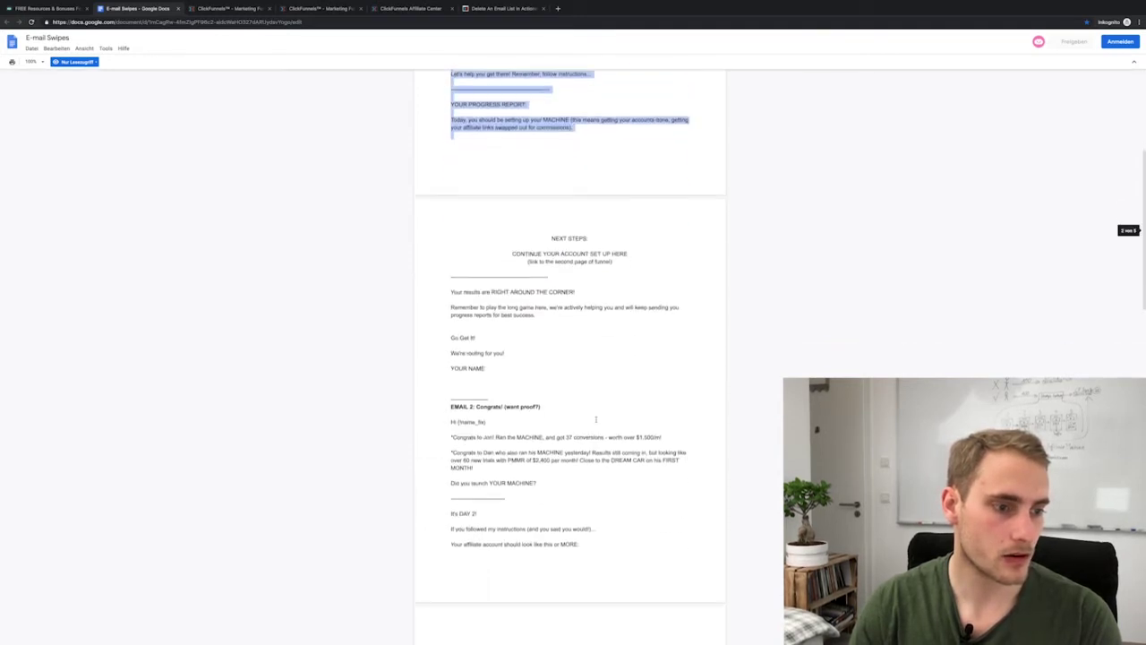
drag(452, 239, 635, 402)
scroll(636, 401, down, 5)
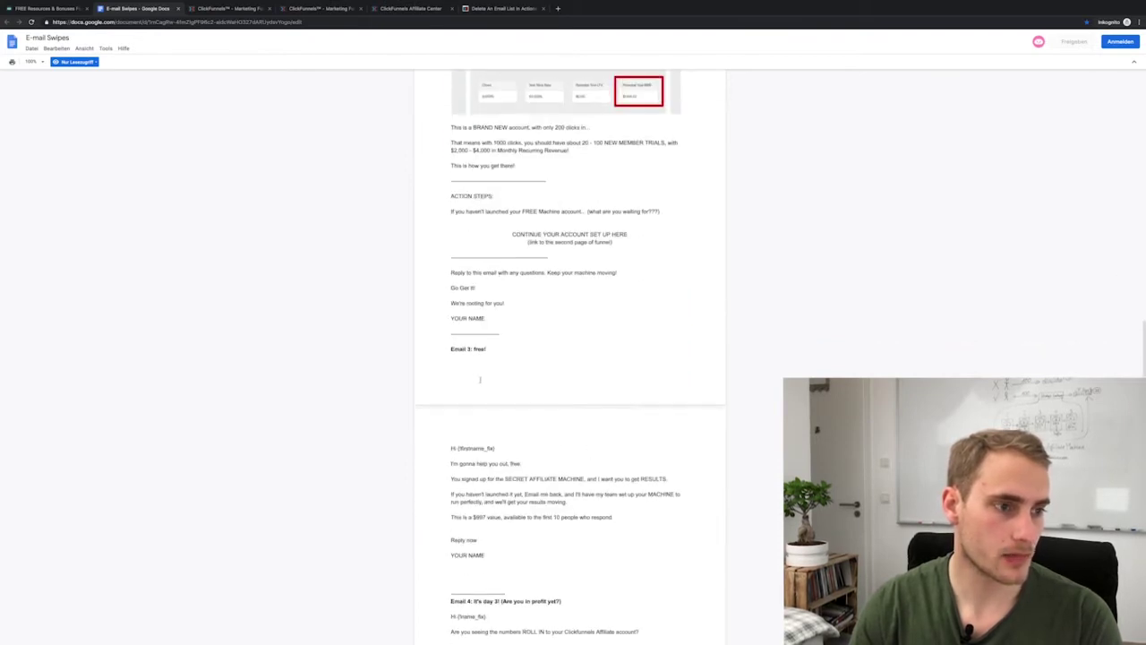
drag(451, 348, 613, 519)
scroll(578, 531, down, 6)
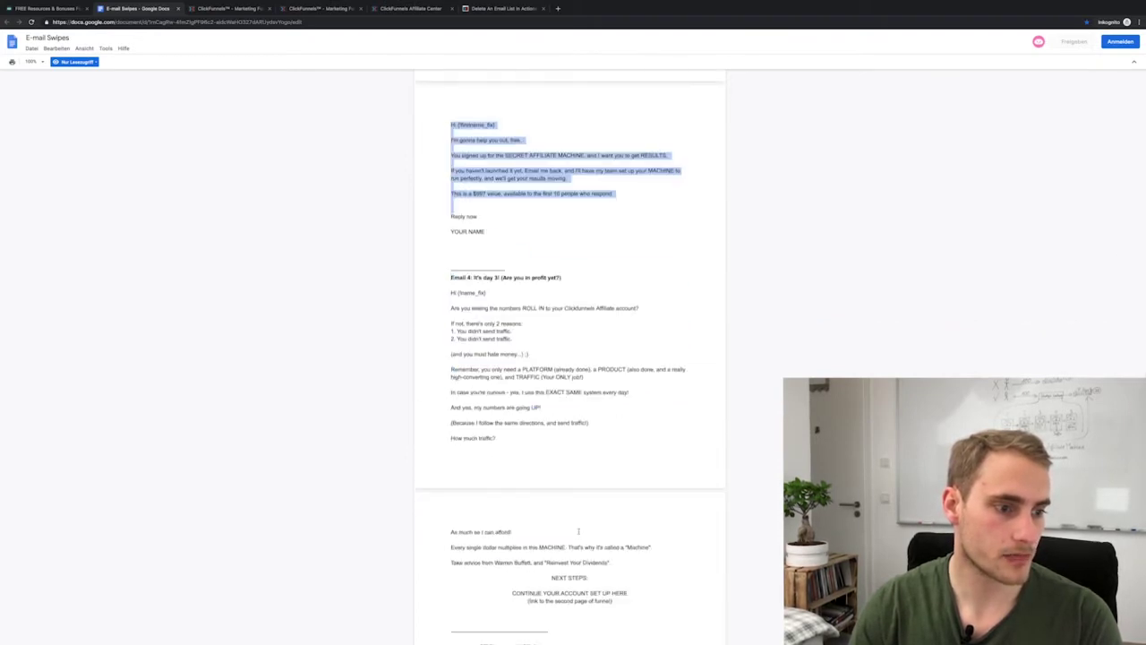
drag(450, 122, 591, 319)
scroll(592, 319, down, 1)
click(592, 458)
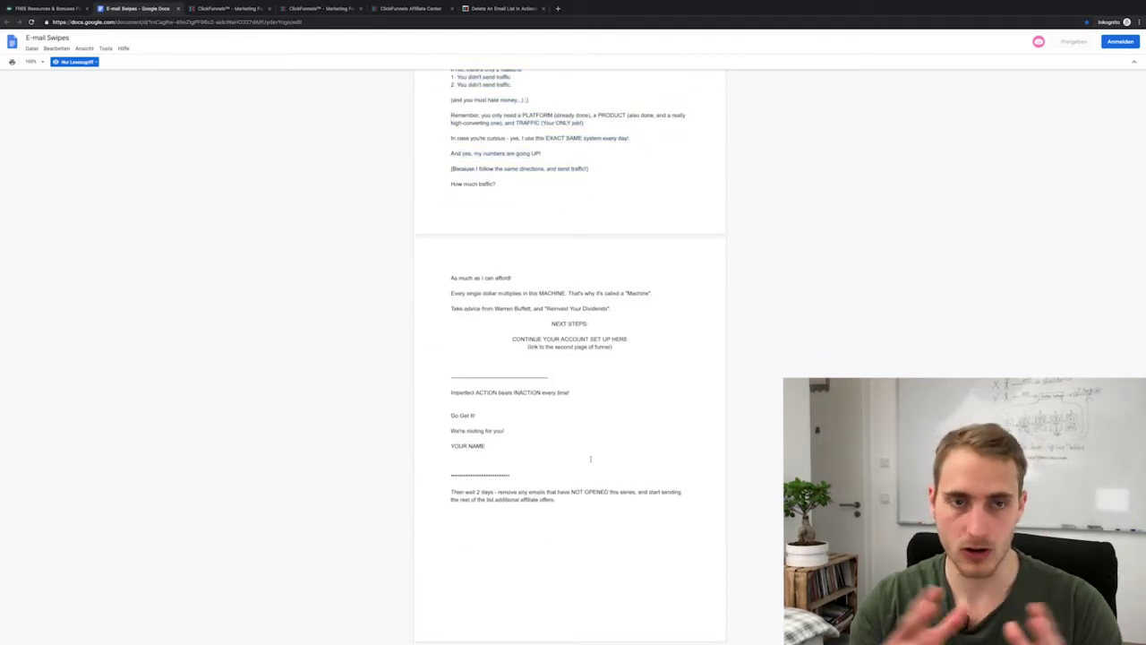
drag(455, 491, 530, 492)
click(529, 492)
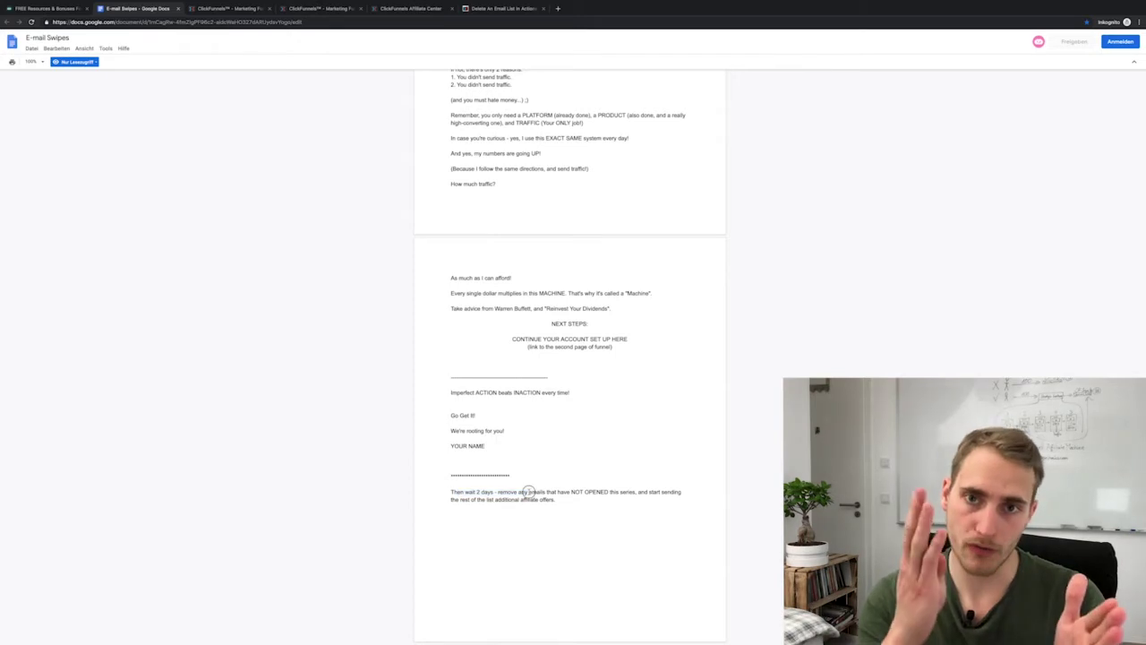